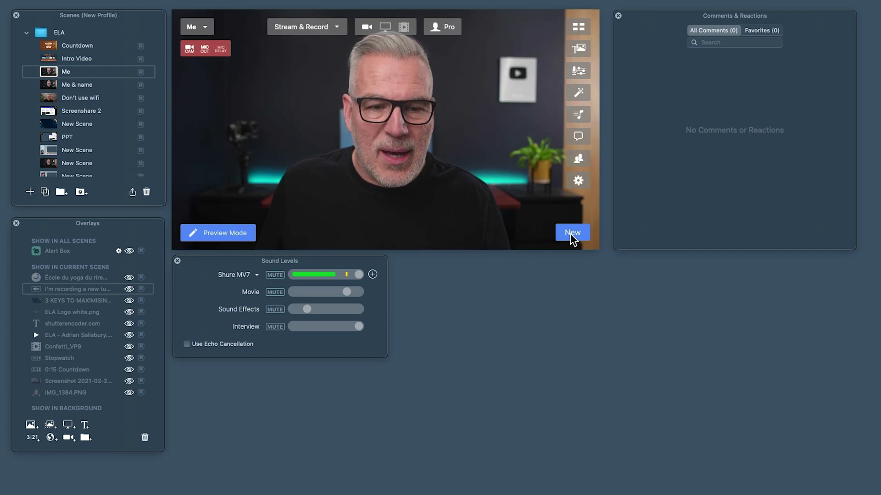
Start a new broadcast, try the LinkedIn profile as destination, then remove it again.
left_click(572, 233)
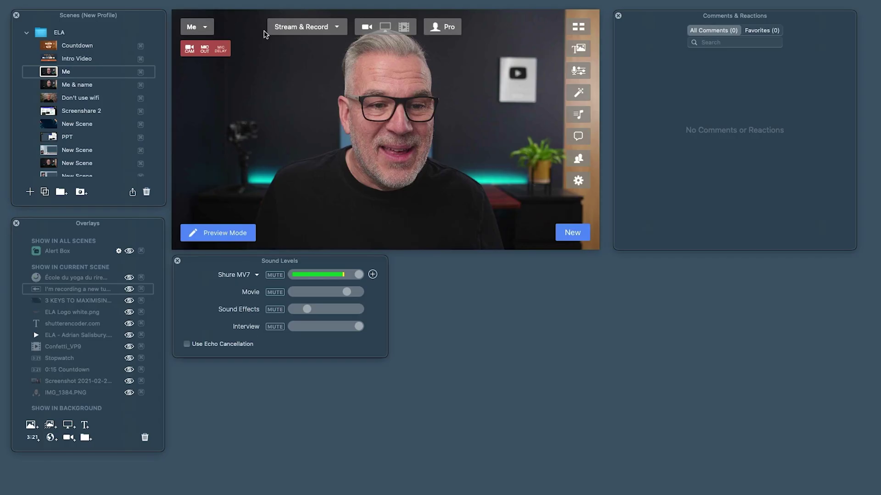
left_click(270, 29)
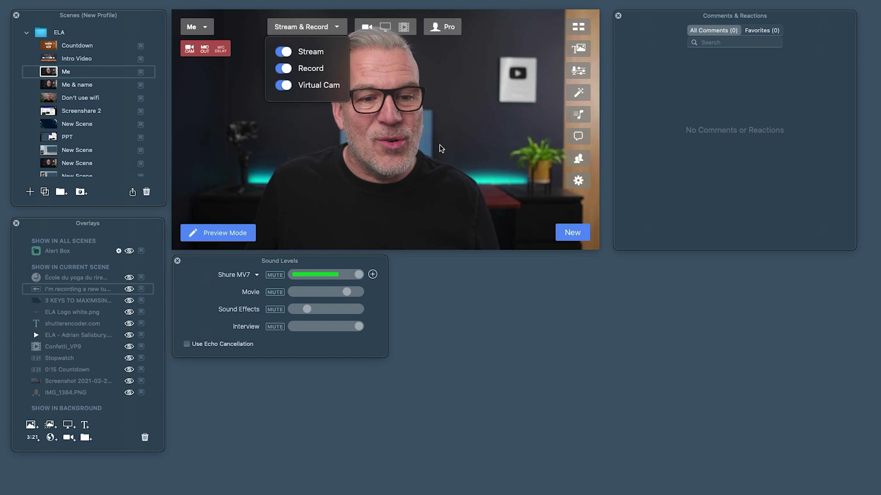
left_click(573, 235)
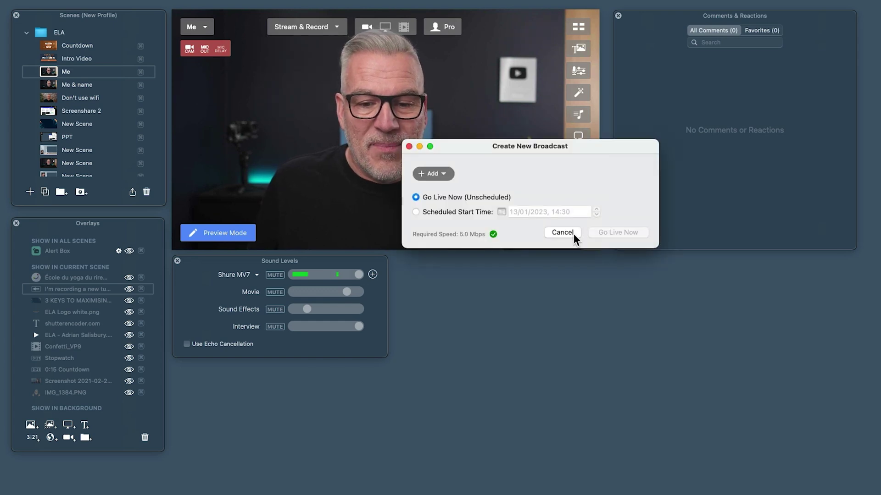
left_click(428, 173)
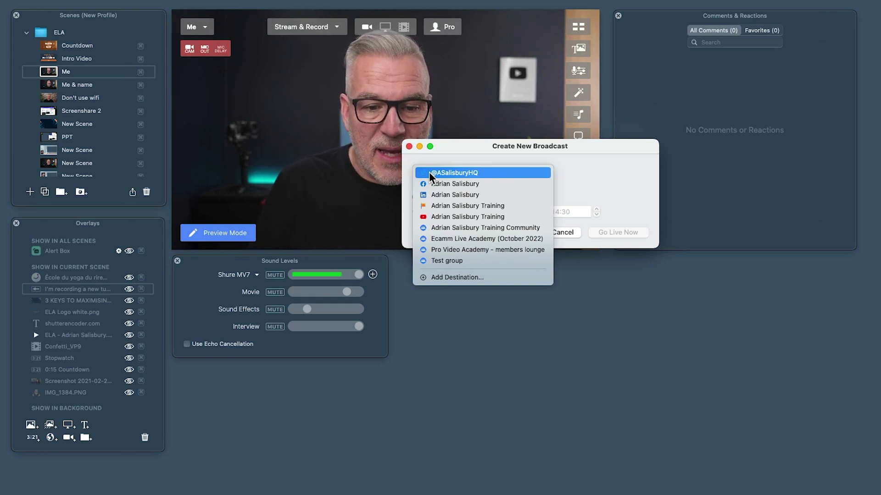
left_click(434, 195)
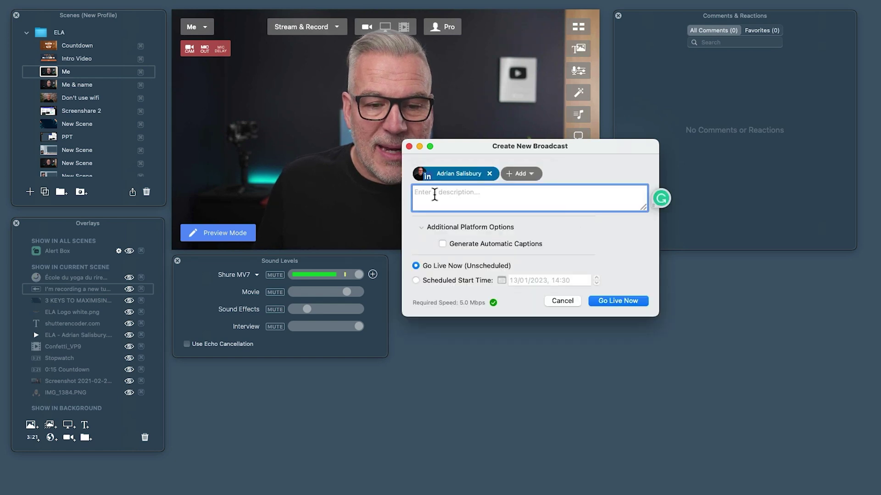
left_click(490, 173)
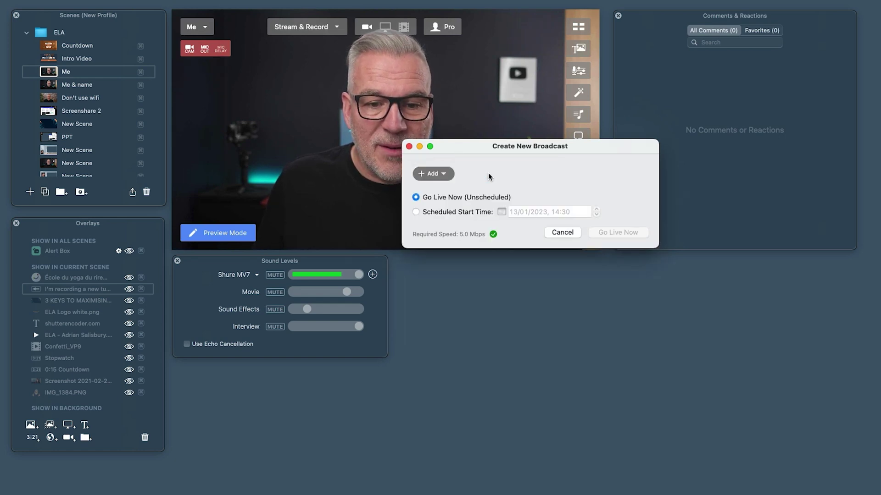
Drop adding a new LinkedIn platform and pick the existing LinkedIn profile as destination.
left_click(439, 173)
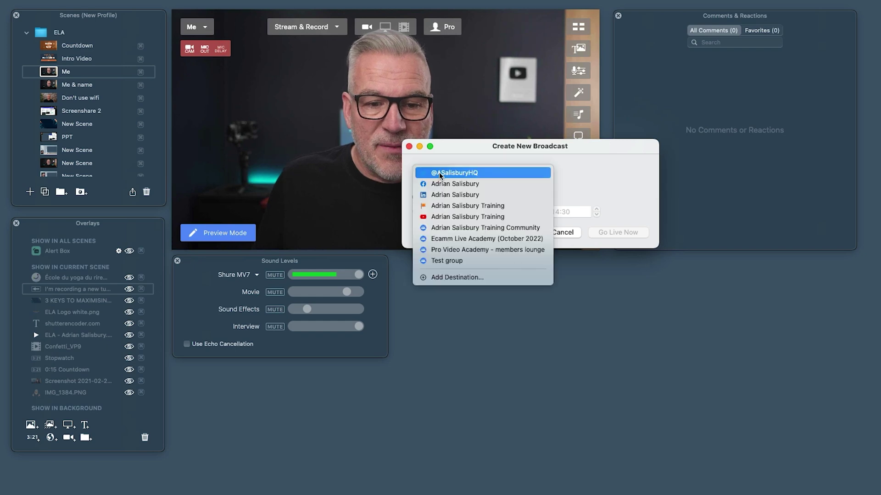
left_click(445, 278)
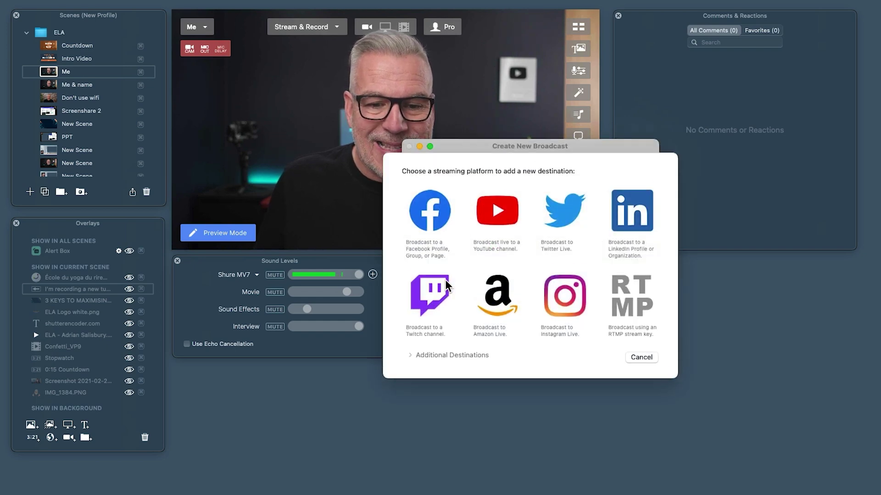
left_click(633, 224)
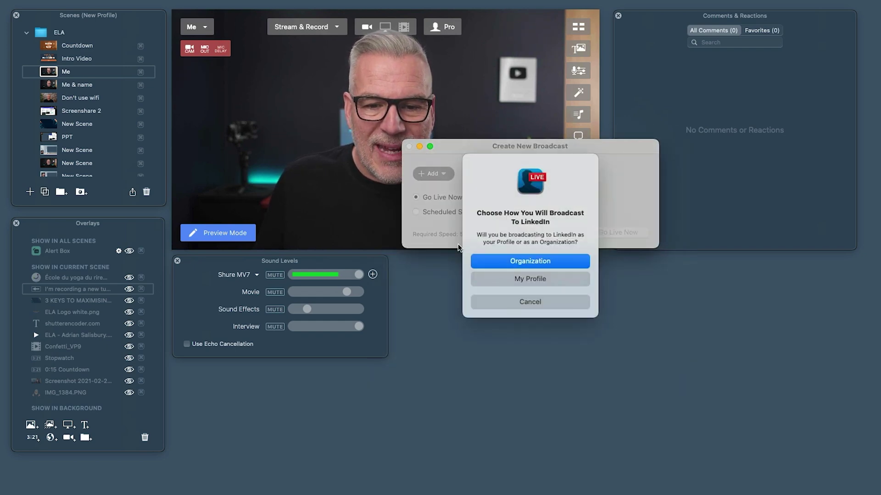
left_click(519, 303)
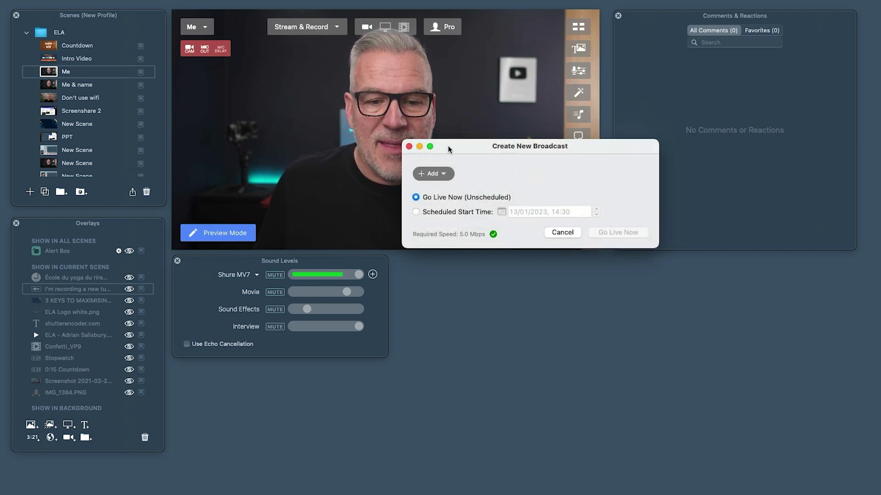
left_click(379, 125)
left_click(390, 143)
Paste the Ecamm tutorial demo description and switch to a scheduled start of 13/01/2023, 14:30.
left_click(443, 143)
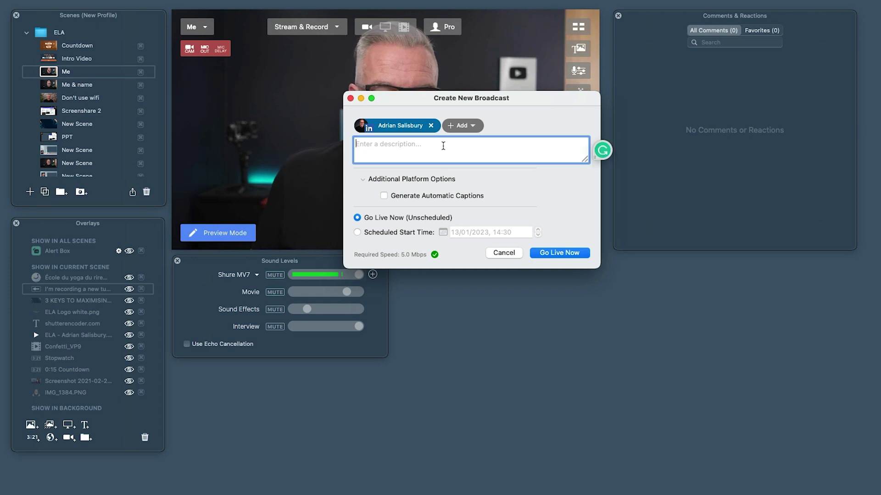
type("I'm going live to demonstrate in a new Ecamm tutorial")
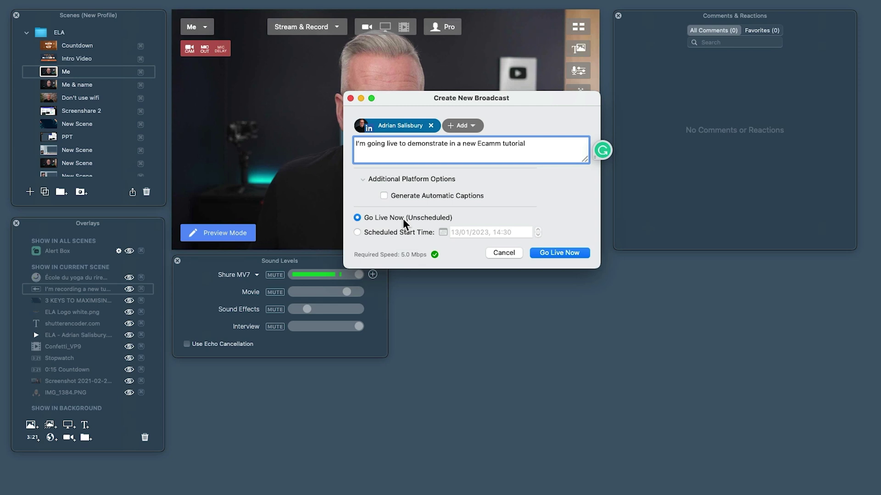
left_click(383, 233)
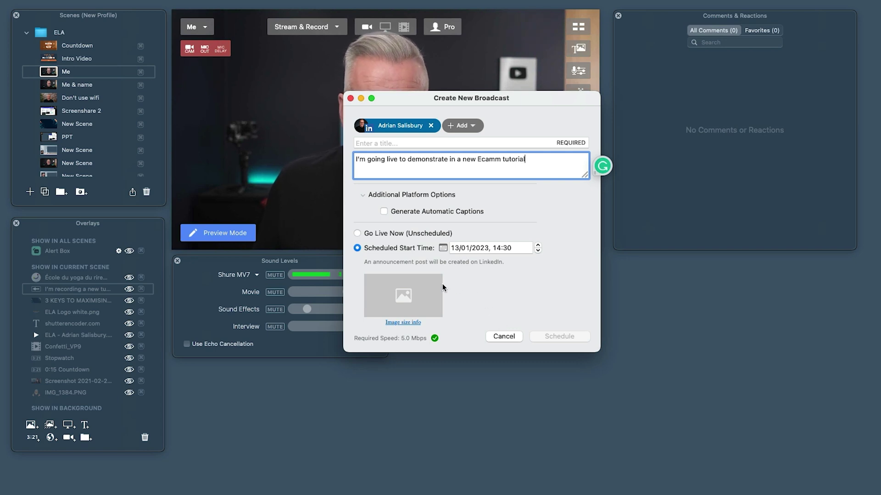
Set 14:30, paste title 'Playing with Ecamm Live V4!', add 'LinkedIn' to the description, and schedule.
left_click(512, 248)
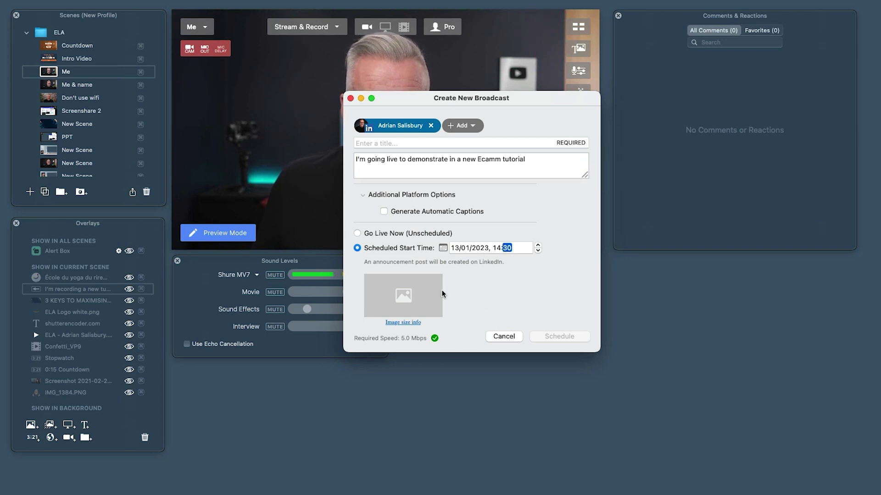
left_click(397, 143)
type("Playing with Ecamm Live V4!")
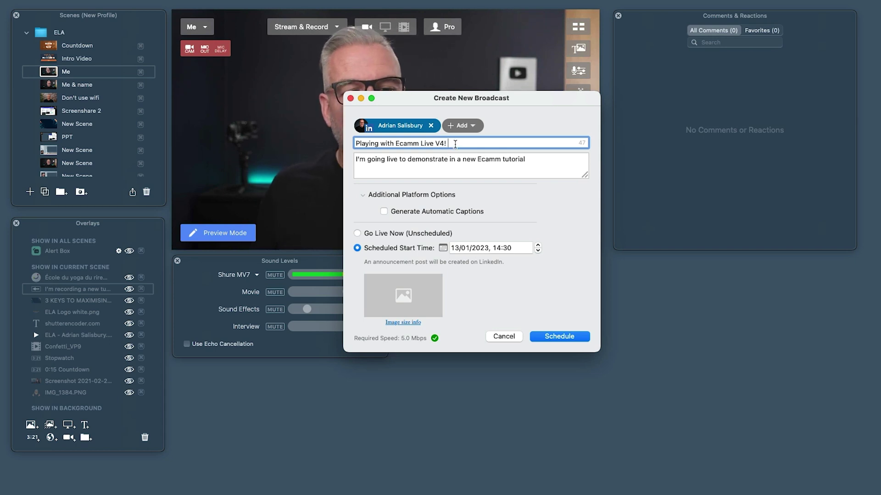
left_click(450, 164)
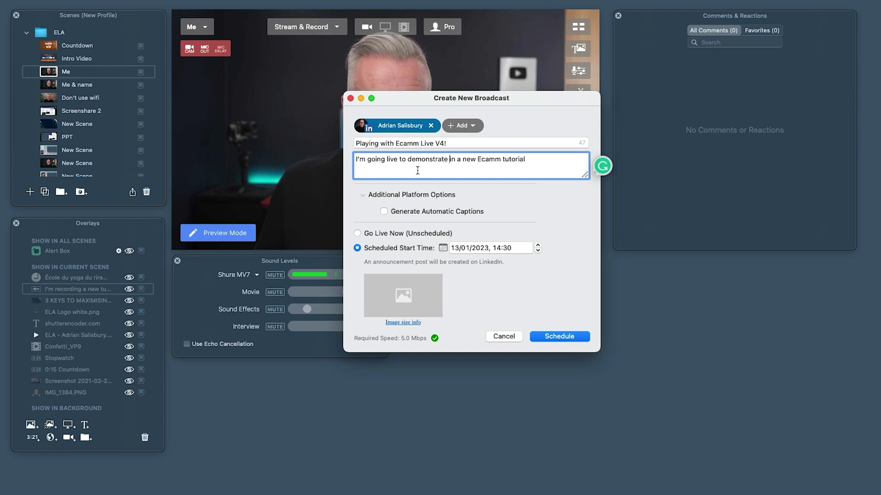
type("LinkedIn for")
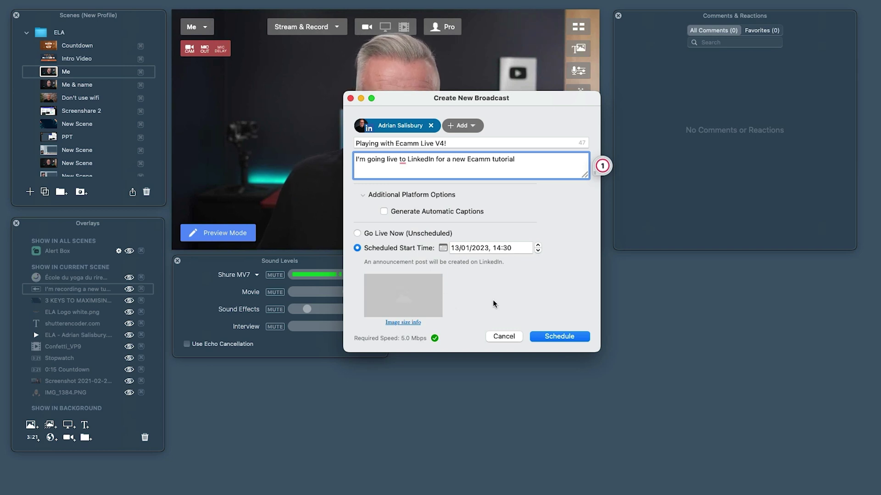
left_click(800, 338)
left_click(567, 337)
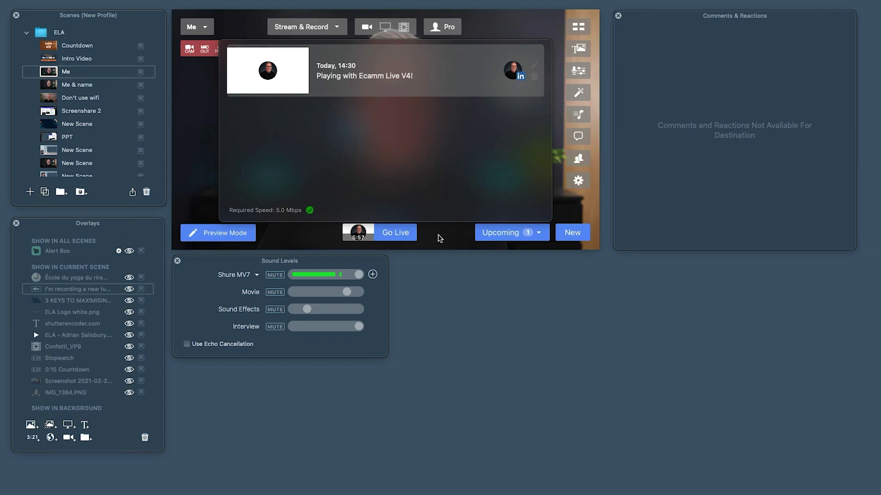
Copy the event URL of the 'Playing with Ecamm Live V4!' LinkedIn event.
left_click(439, 238)
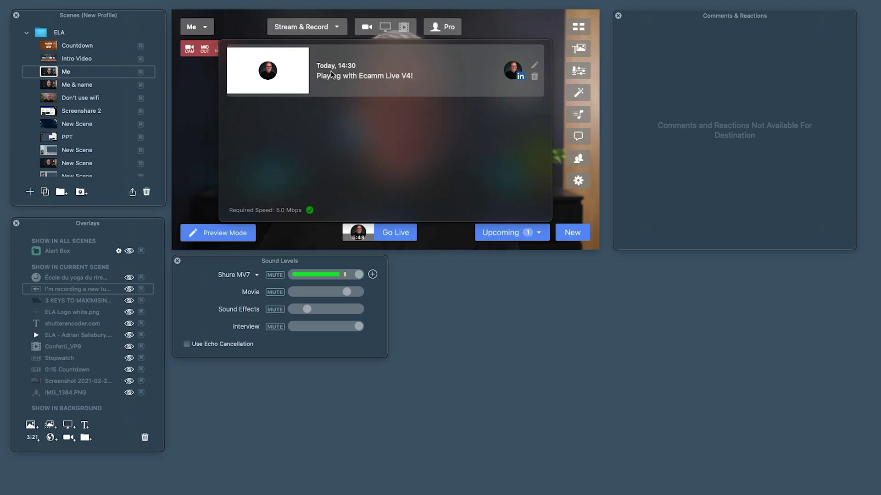
left_click(510, 72)
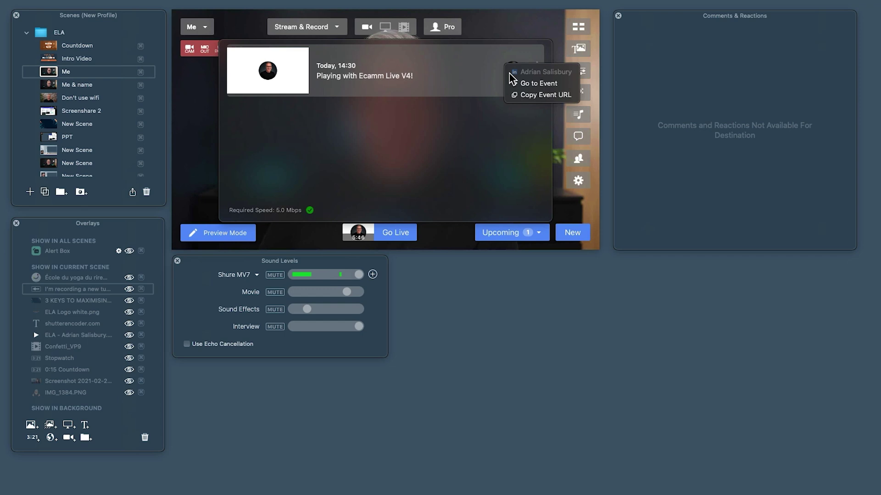
left_click(533, 96)
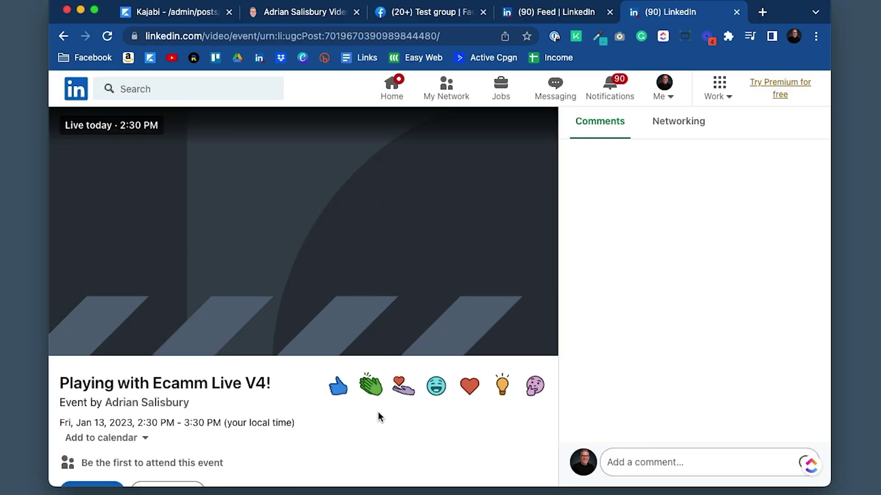
React to the LinkedIn event and check its Networking list before returning to the empty comments.
scroll(378, 412, "down", 3)
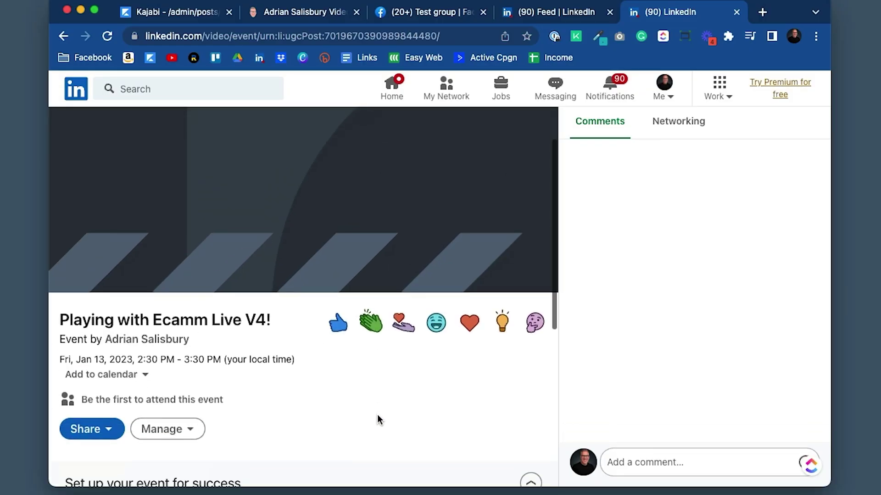
scroll(316, 365, "down", 6)
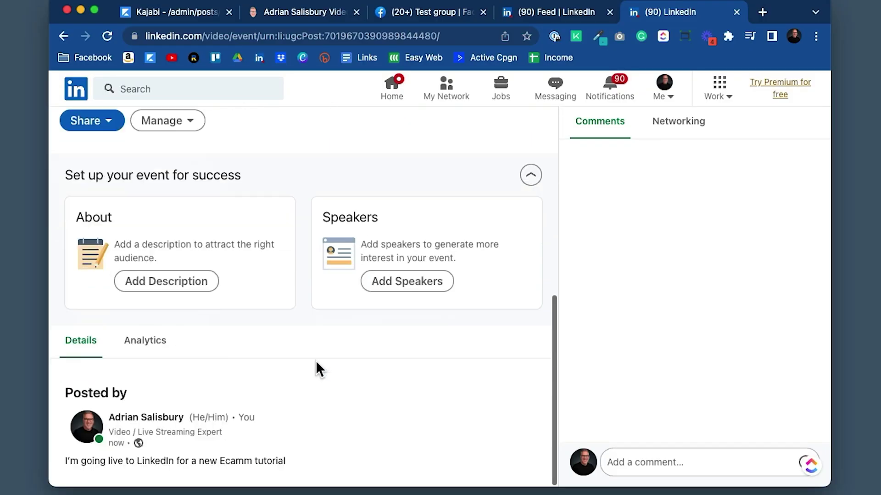
scroll(316, 370, "up", 8)
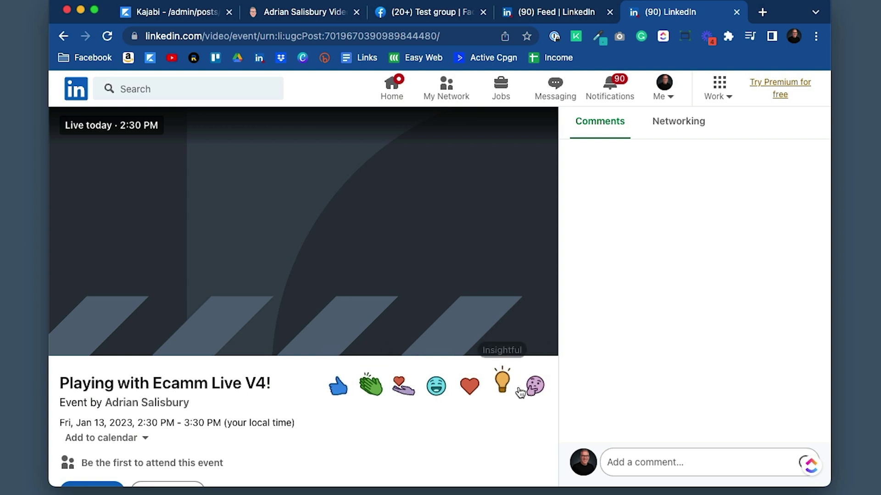
left_click(469, 385)
scroll(467, 384, "down", 1)
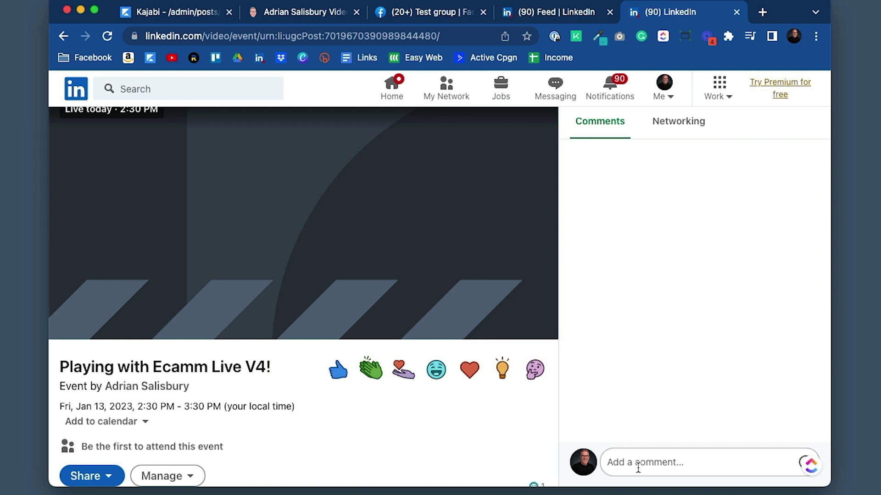
left_click(680, 121)
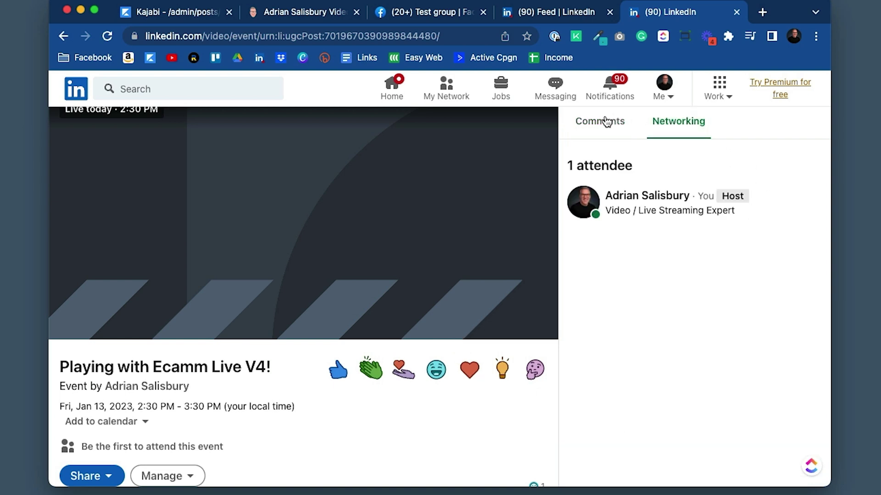
left_click(607, 124)
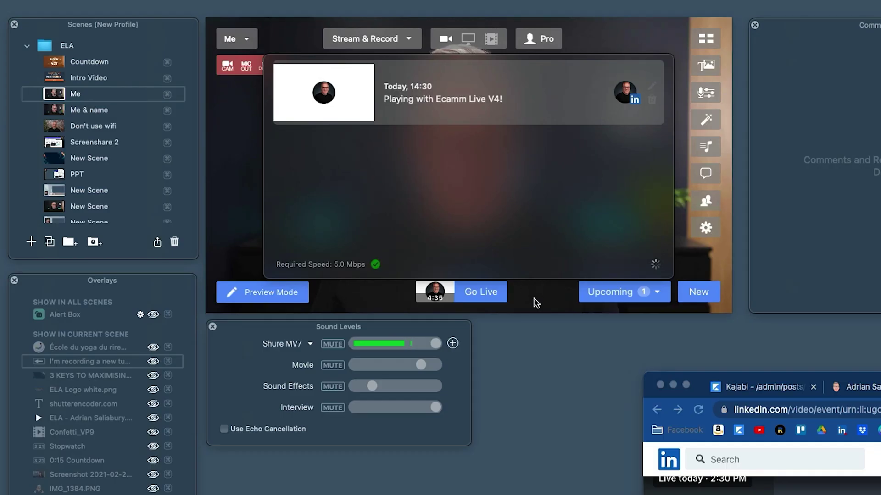
Close the Upcoming panel, go live on LinkedIn early, and bring the event page forward.
left_click(657, 292)
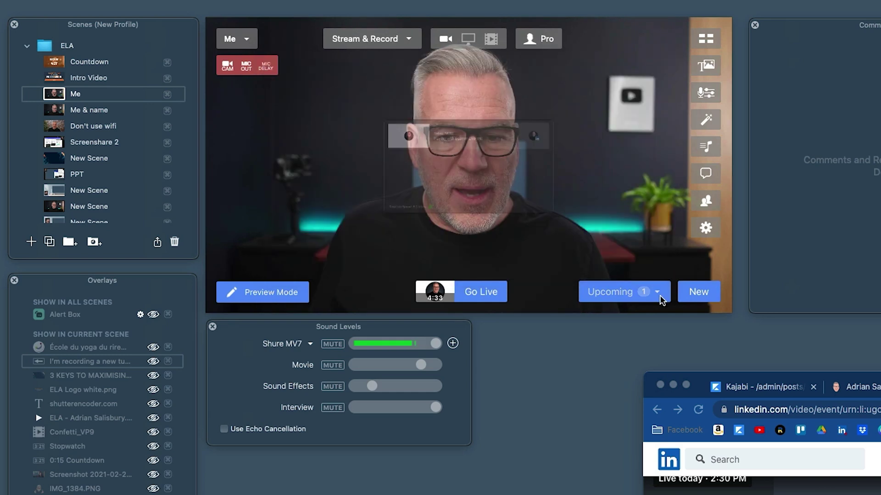
left_click(478, 288)
left_click(505, 220)
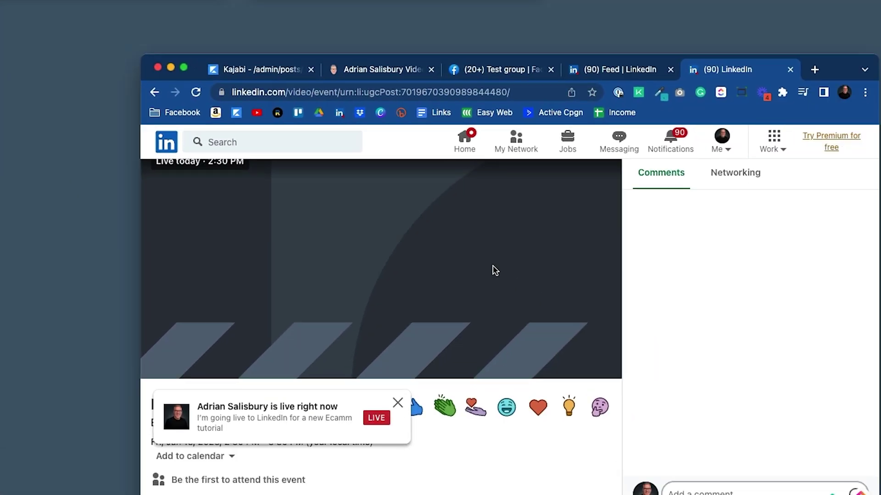
left_click(228, 164)
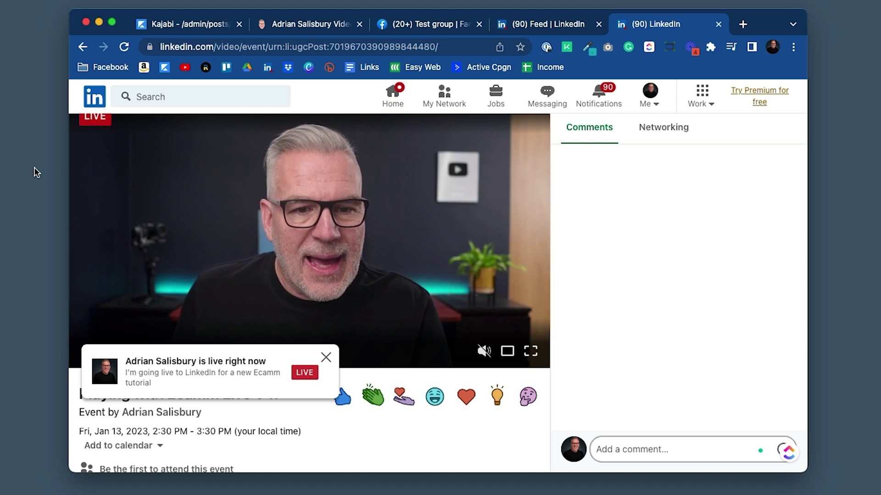
Dismiss the live notice and post a short greeting comment to the host on the event page.
left_click(303, 372)
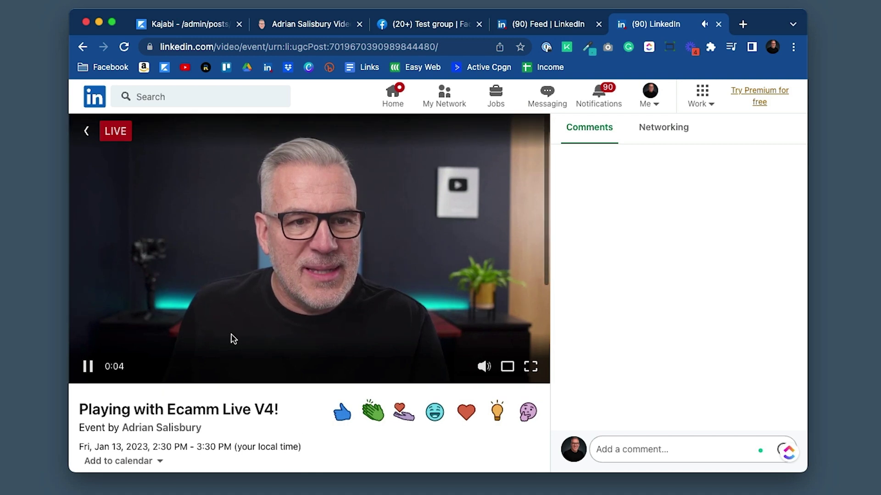
scroll(281, 369, "down", 3)
left_click(670, 454)
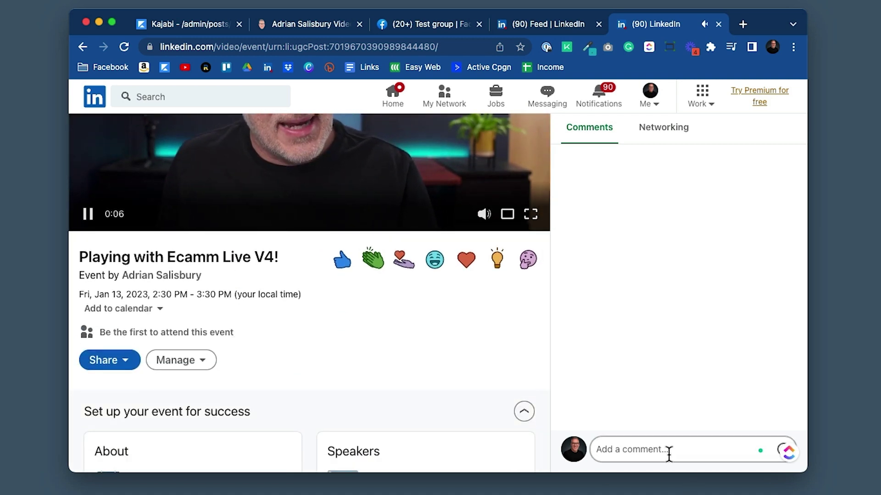
type("Hi Adrian")
key("Return")
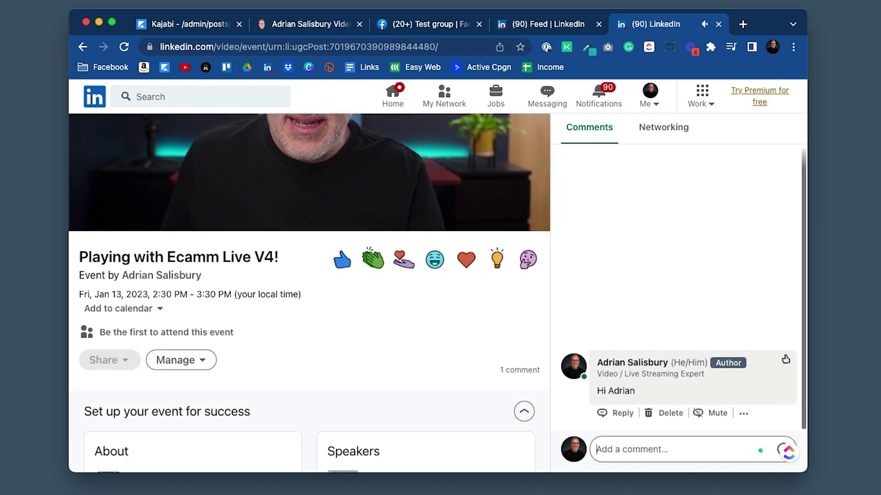